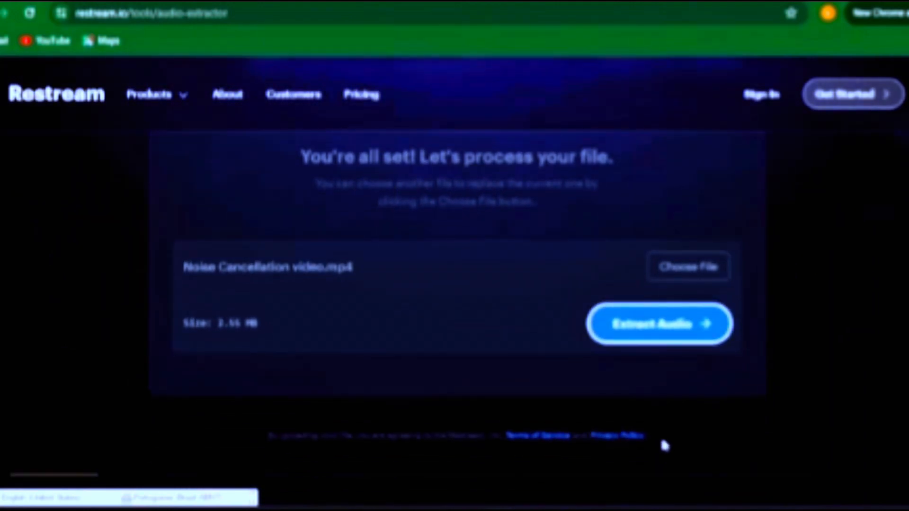
# Extract the audio from Noise Cancellation video.mp4, download the resulting MP3 and check it in the download list.
pyautogui.scroll(2, 661, 442)
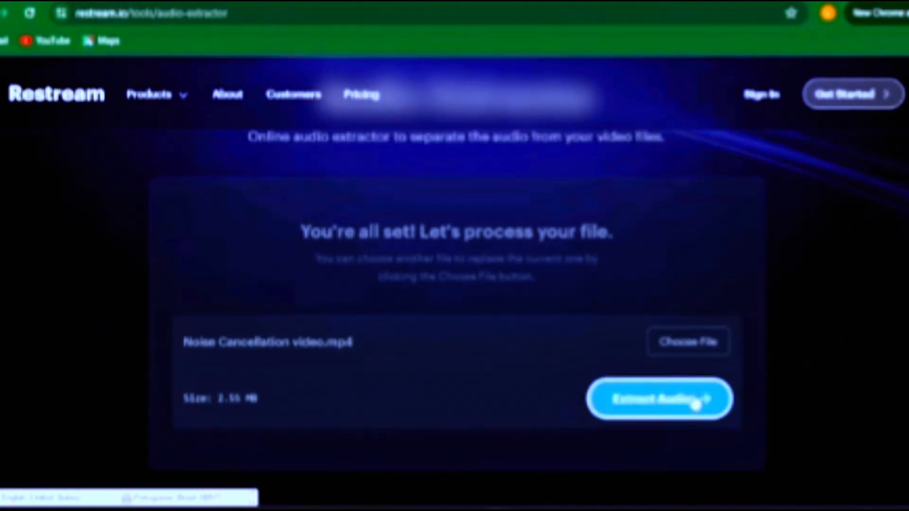
pyautogui.click(695, 403)
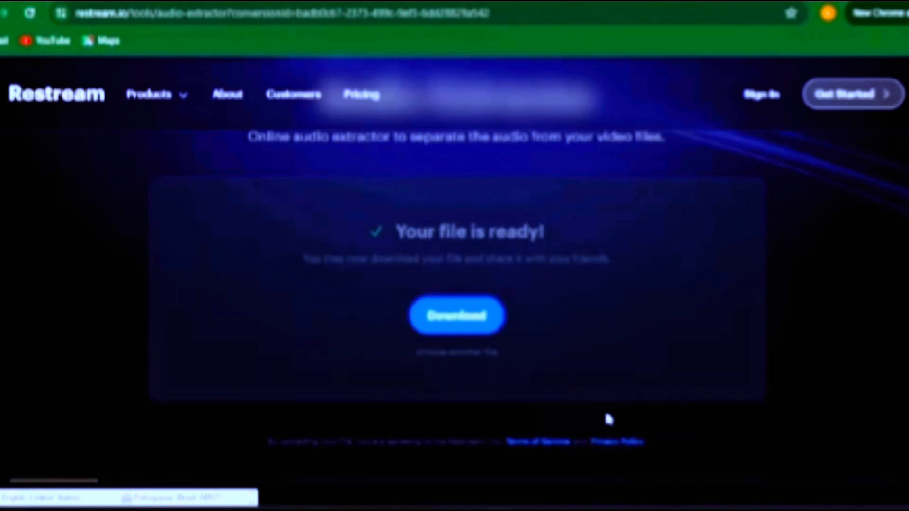
pyautogui.click(471, 320)
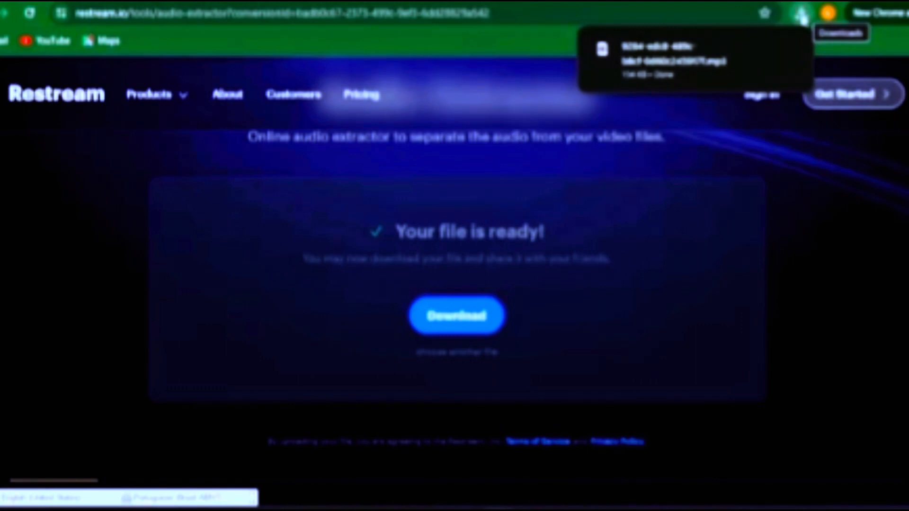
pyautogui.click(799, 15)
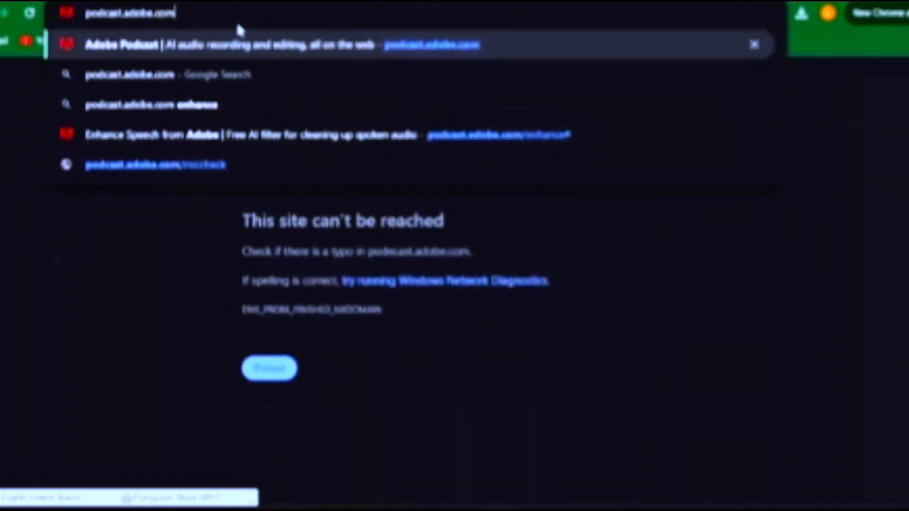
# Go to podcast.adobe.com and look through the overview of its audio tools.
pyautogui.press('Return')
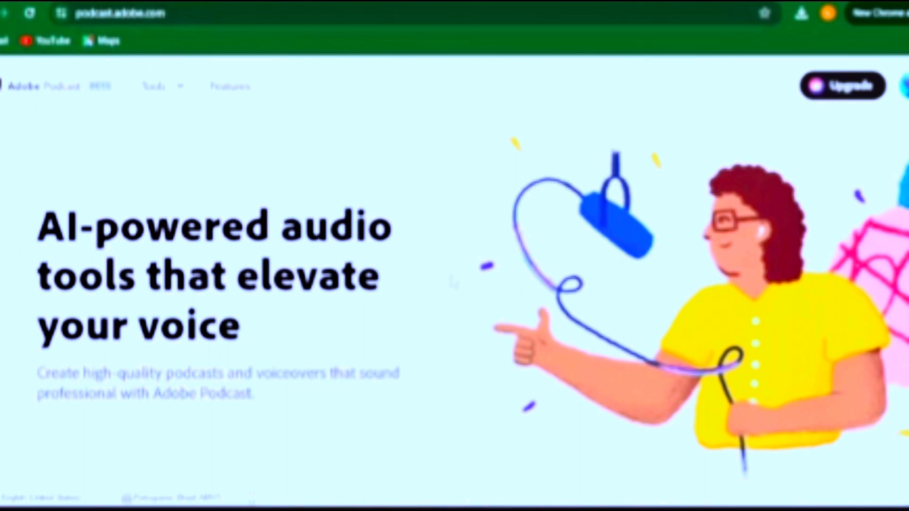
pyautogui.scroll(-10, 452, 283)
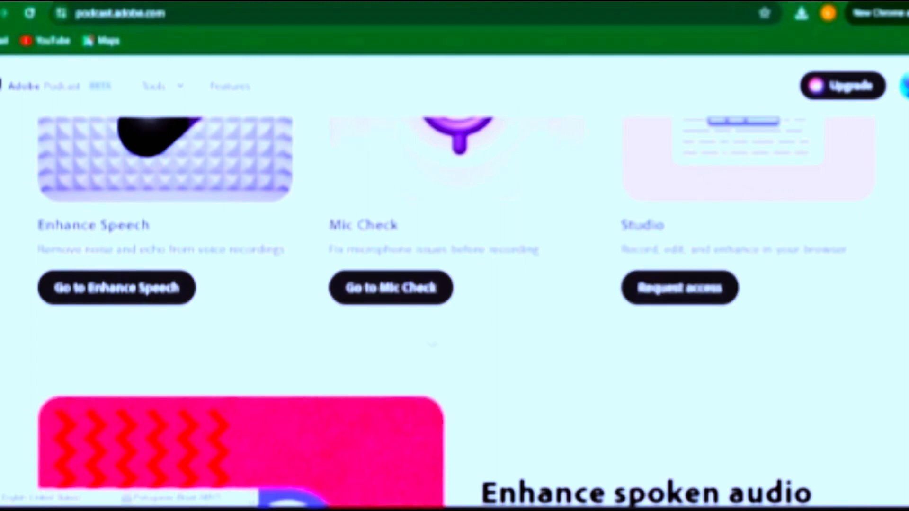
pyautogui.scroll(-10, 432, 344)
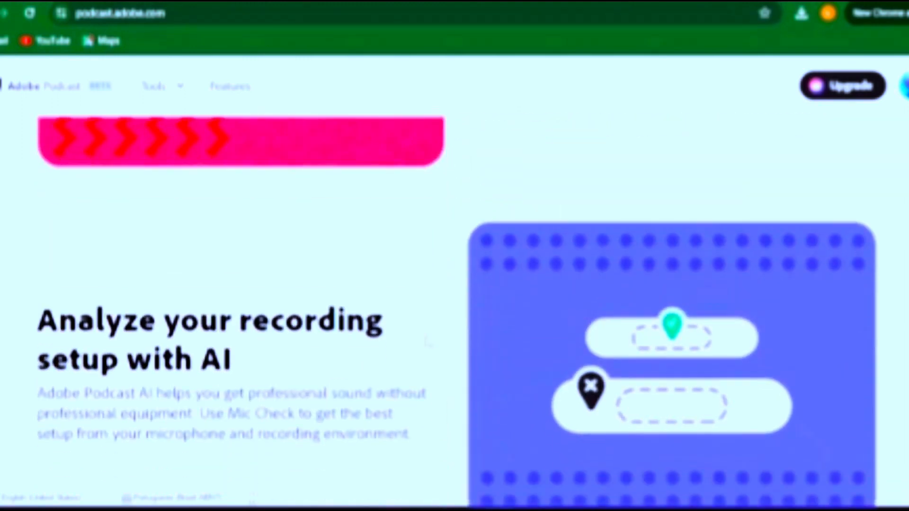
pyautogui.scroll(-2, 428, 343)
pyautogui.scroll(12, 426, 342)
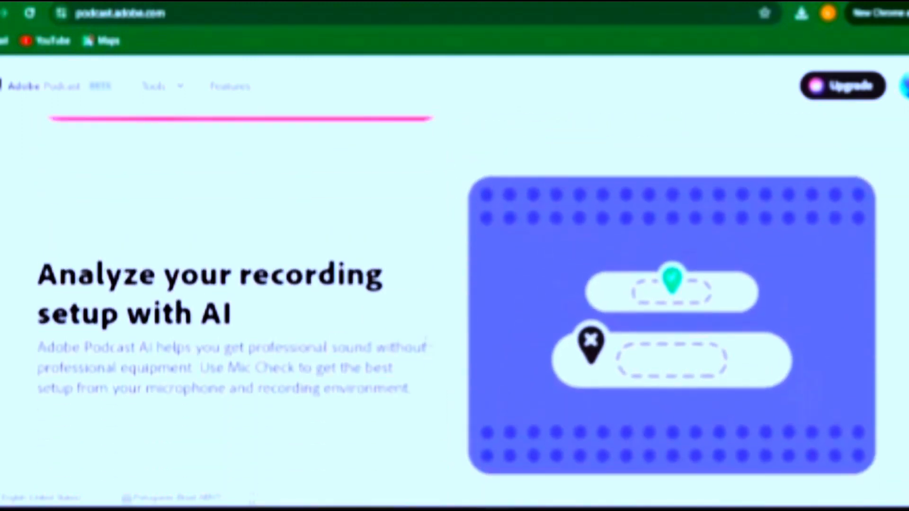
pyautogui.scroll(2, 428, 341)
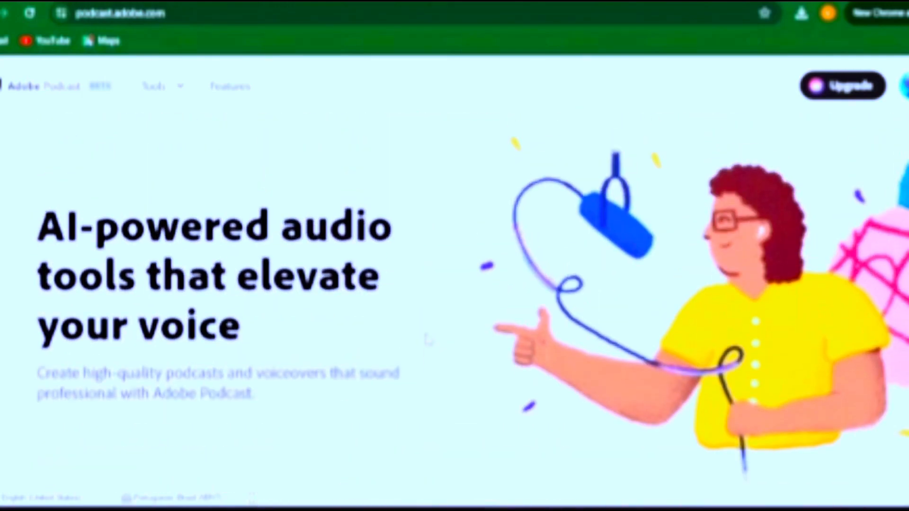
# Review the features in the Express Premium upgrade offer and close it.
pyautogui.click(855, 95)
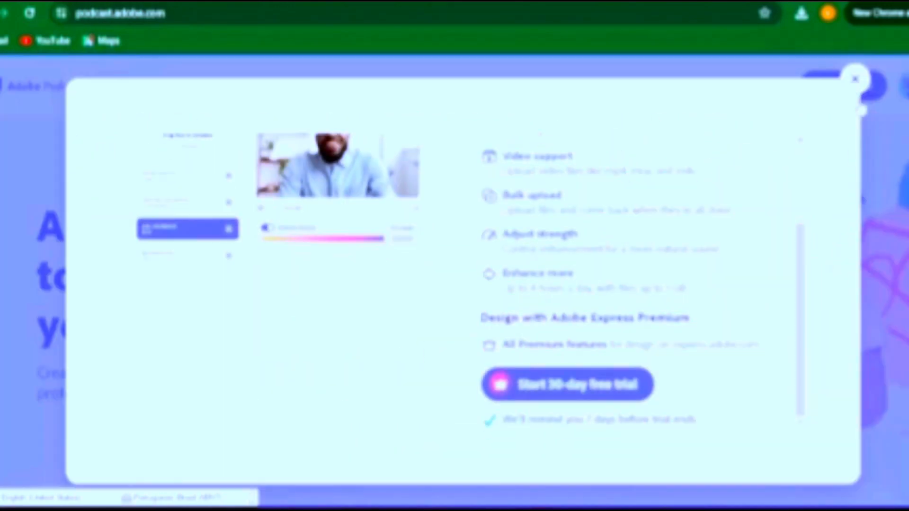
pyautogui.scroll(3, 463, 280)
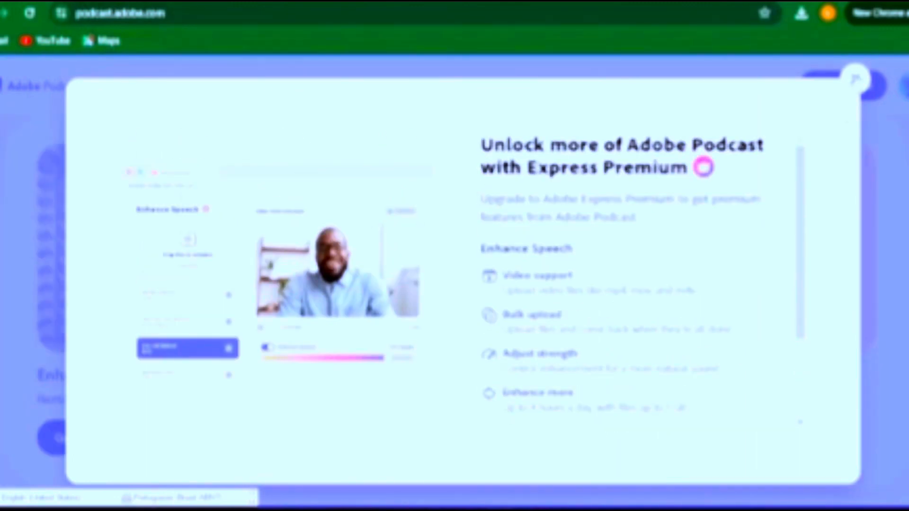
pyautogui.click(855, 80)
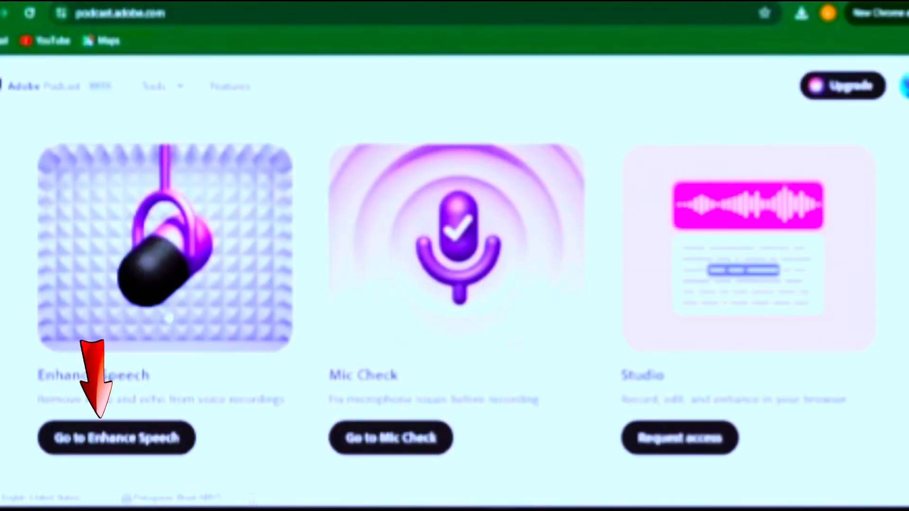
# Process the extracted MP3 from Downloads with Enhance Speech and open the downloaded enhanced WAV file.
pyautogui.click(76, 441)
pyautogui.scroll(-3, 206, 329)
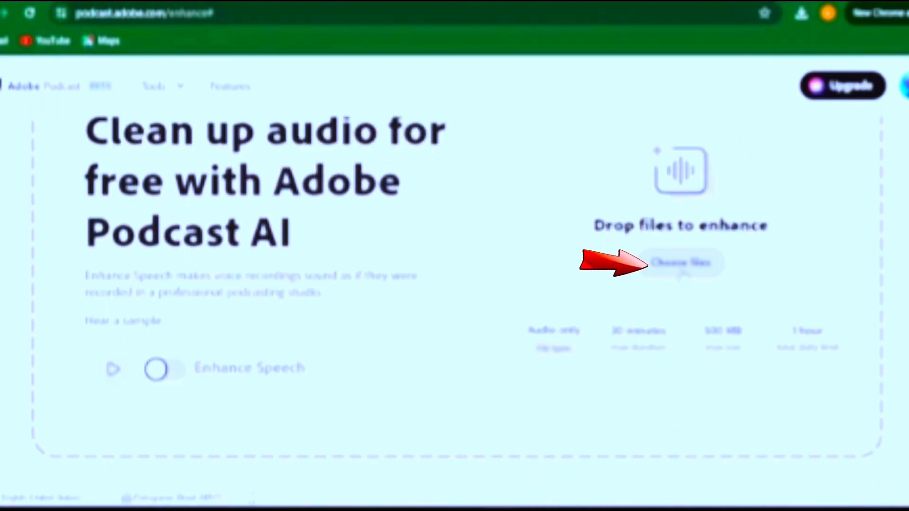
pyautogui.click(685, 265)
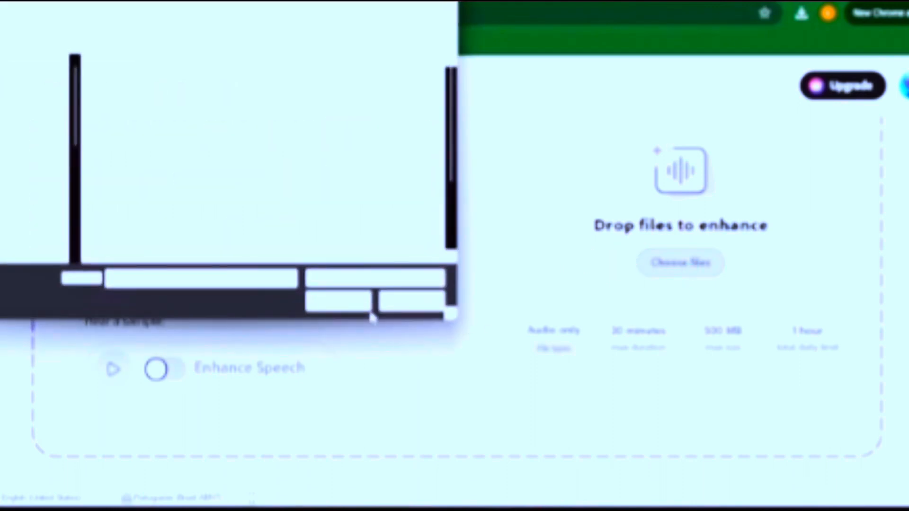
pyautogui.click(28, 214)
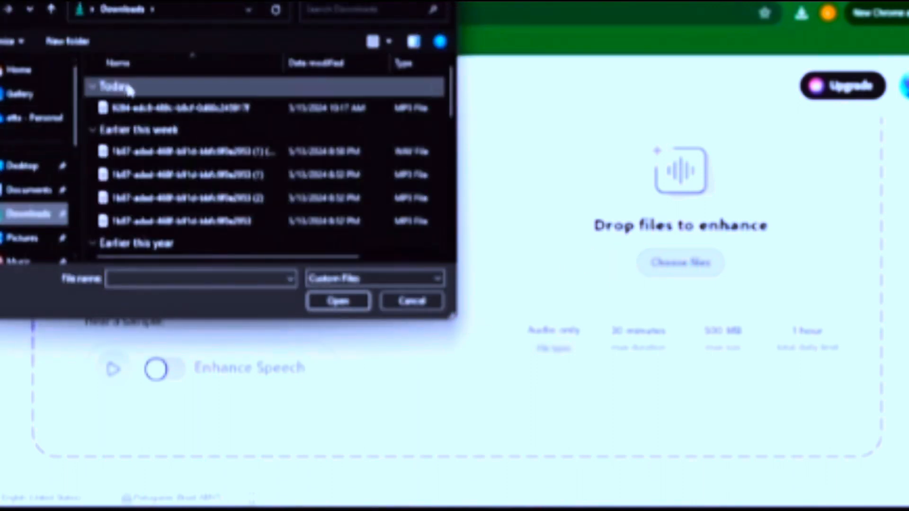
pyautogui.click(152, 106)
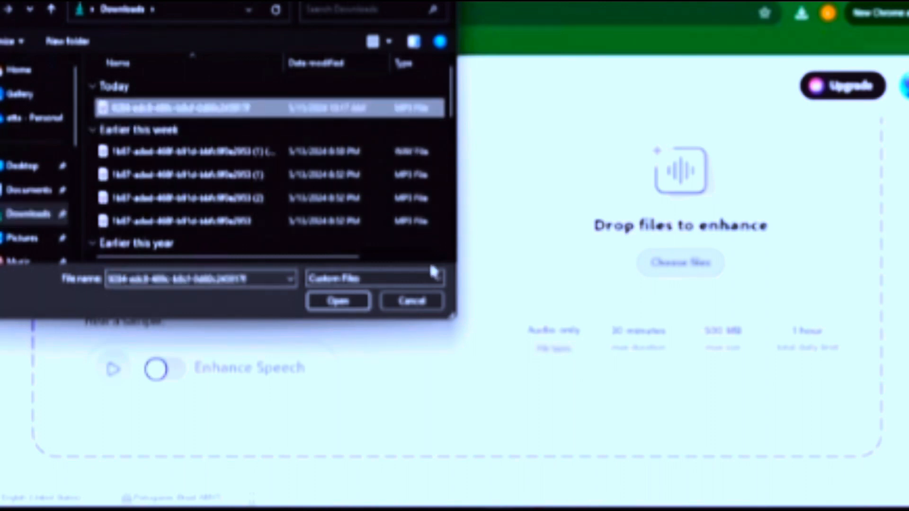
pyautogui.click(361, 306)
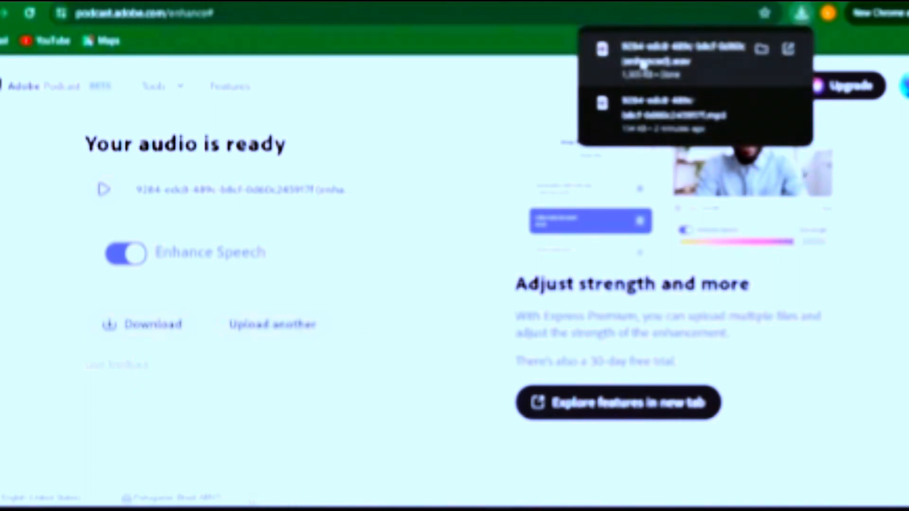
pyautogui.click(625, 71)
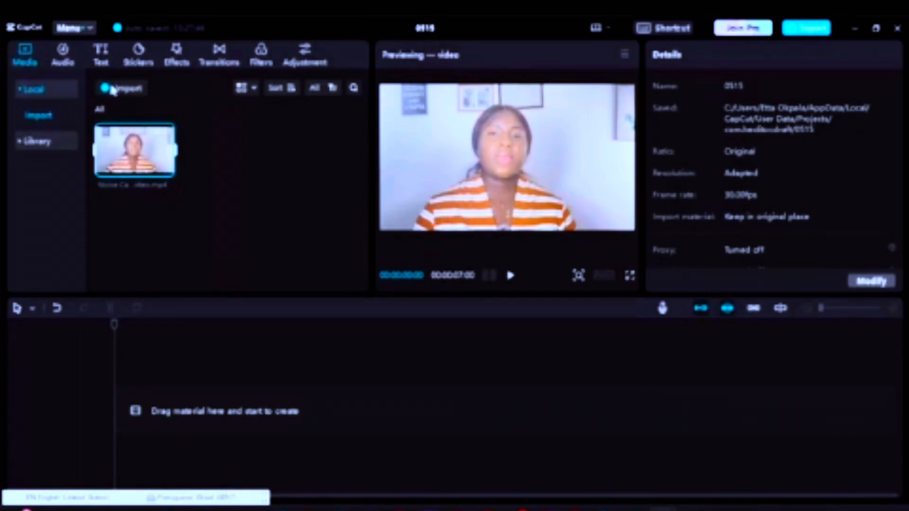
# Switch to CapCut, place Noise Cancellation video.mp4 at the start of the timeline and import the enhanced WAV from Downloads.
pyautogui.click(116, 90)
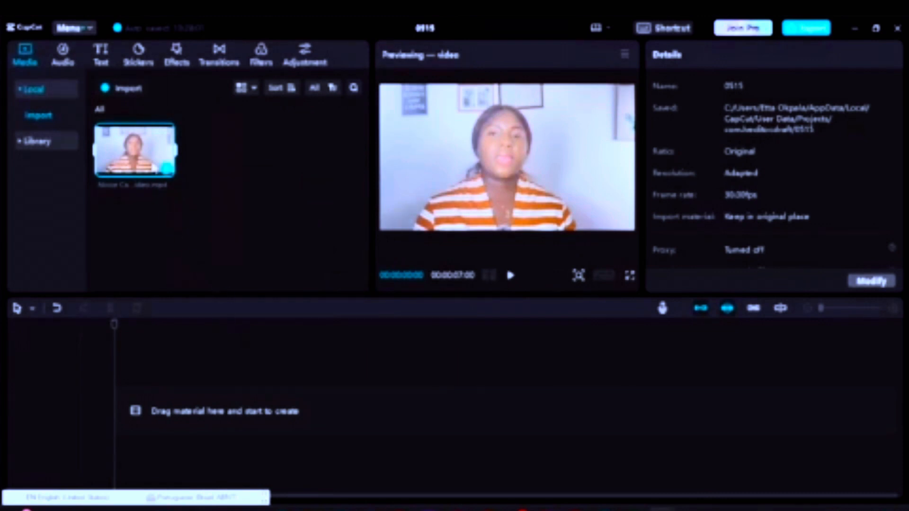
pyautogui.moveTo(142, 156); pyautogui.dragTo(114, 413)
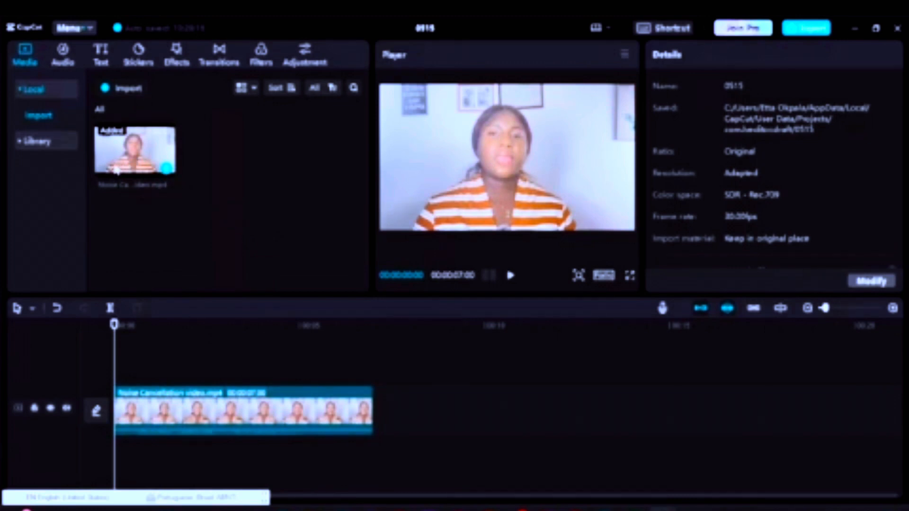
pyautogui.click(109, 89)
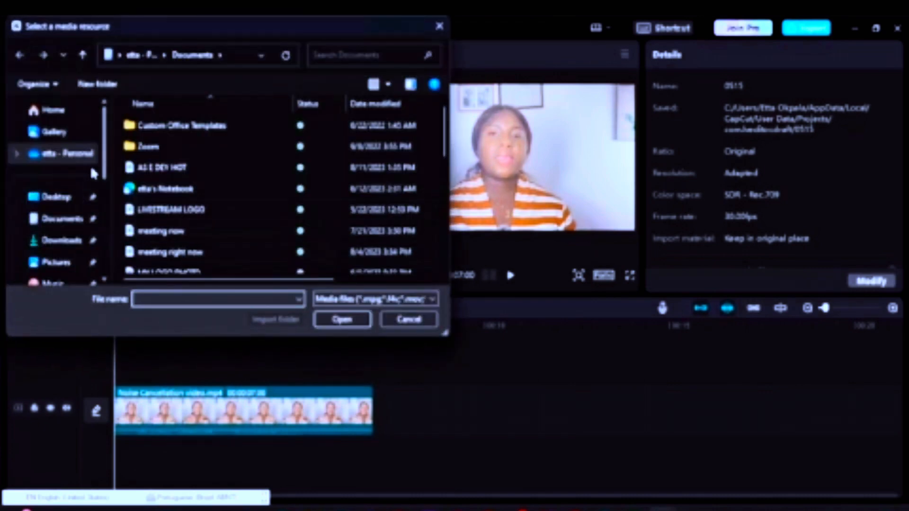
pyautogui.click(55, 242)
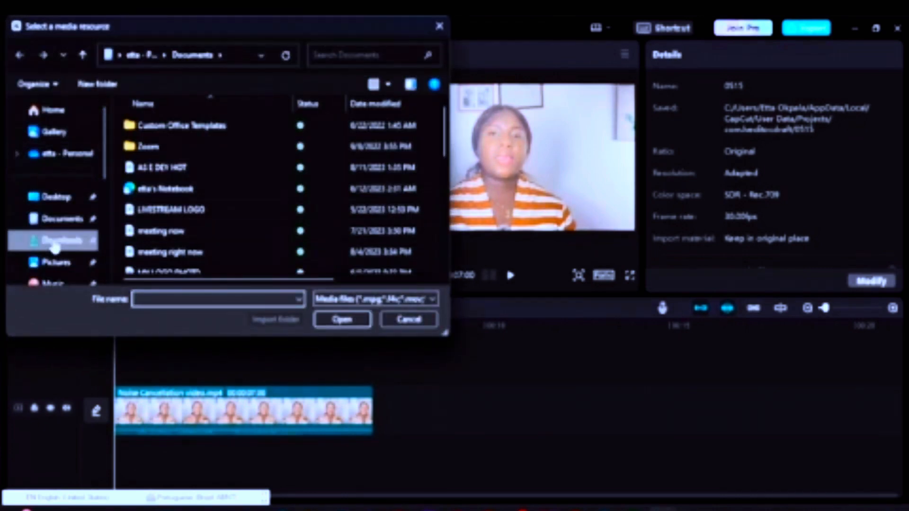
pyautogui.click(191, 144)
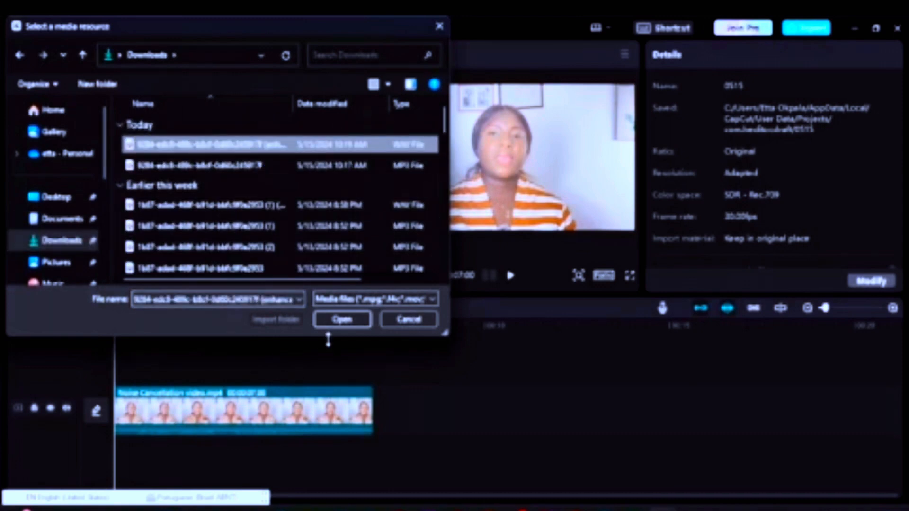
pyautogui.click(342, 319)
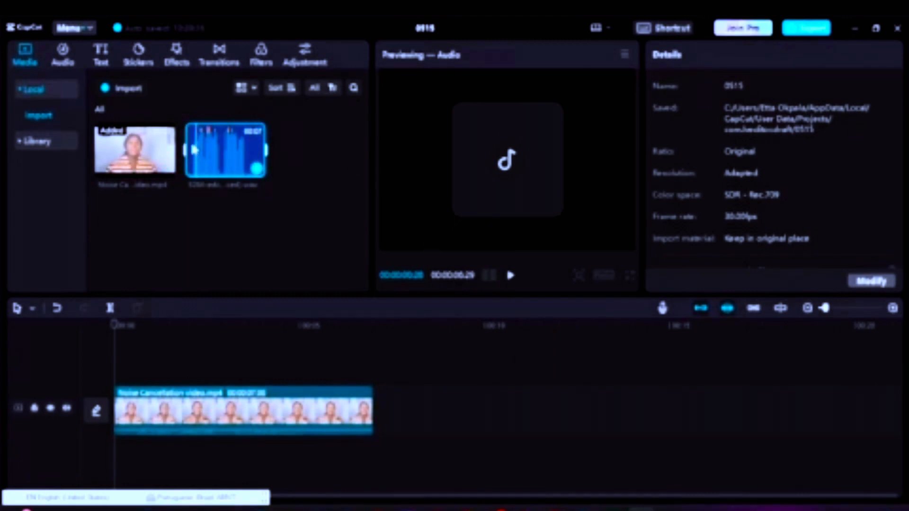
# Append a second copy of Noise Cancellation video.mp4 after the first clip and place the enhanced WAV directly beneath it.
pyautogui.click(142, 151)
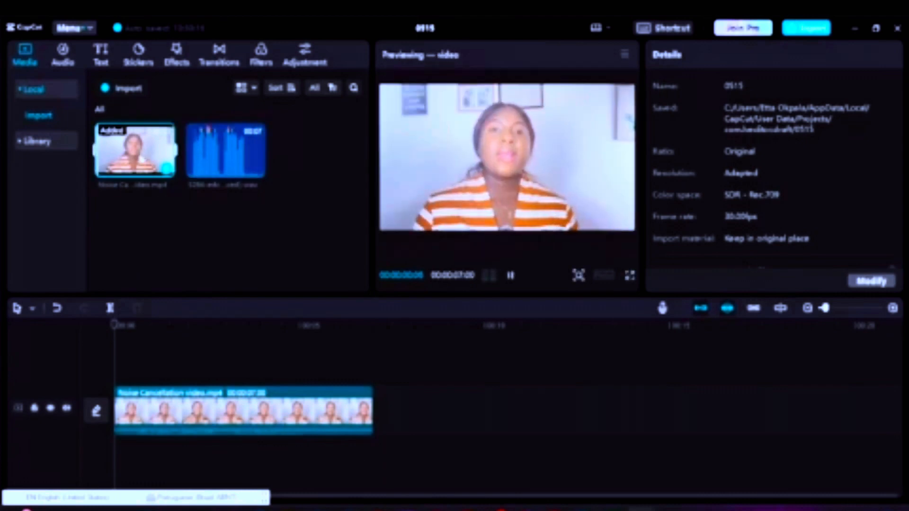
pyautogui.click(213, 154)
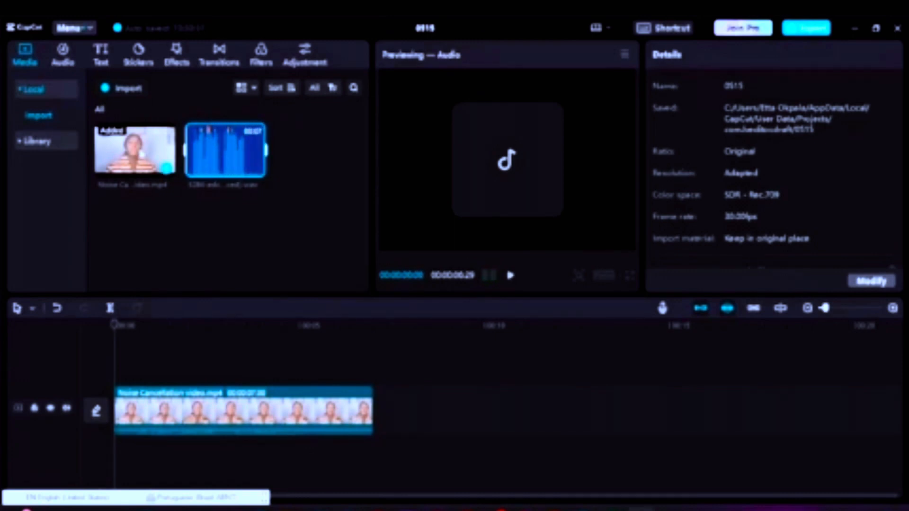
pyautogui.moveTo(142, 152); pyautogui.dragTo(380, 424)
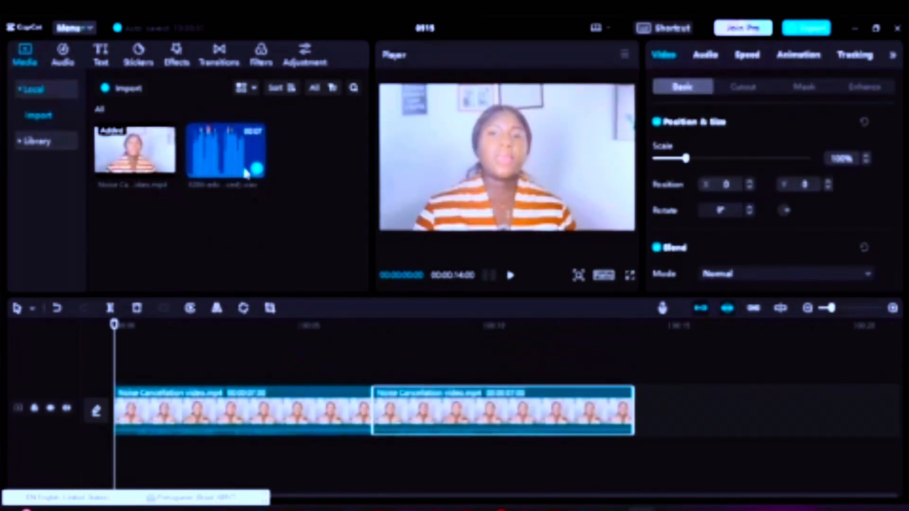
pyautogui.moveTo(242, 162); pyautogui.dragTo(372, 443)
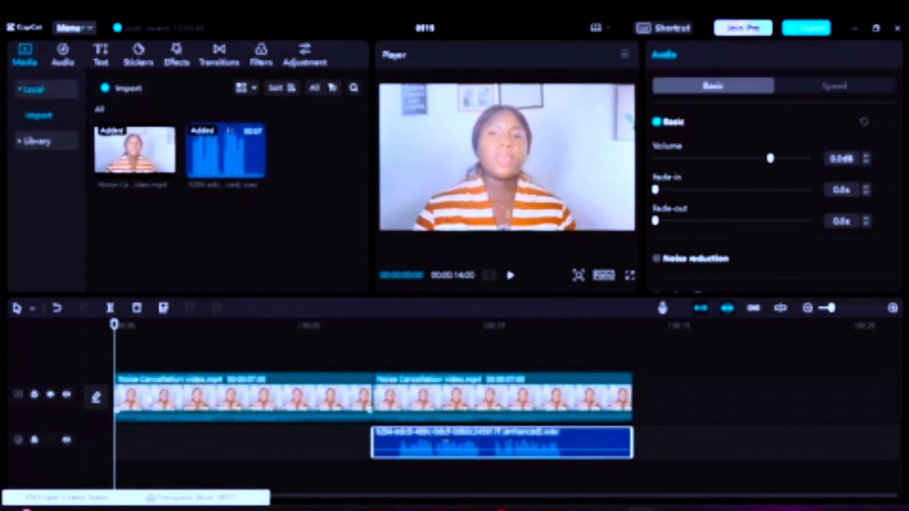
# Set the first video clip's volume to 20.0 dB and play the timeline to compare the original and enhanced audio.
pyautogui.click(510, 276)
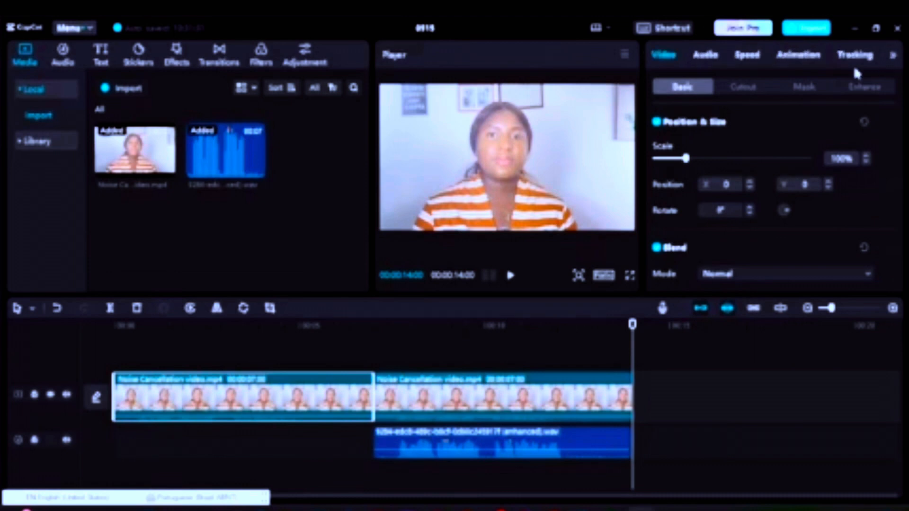
pyautogui.click(705, 56)
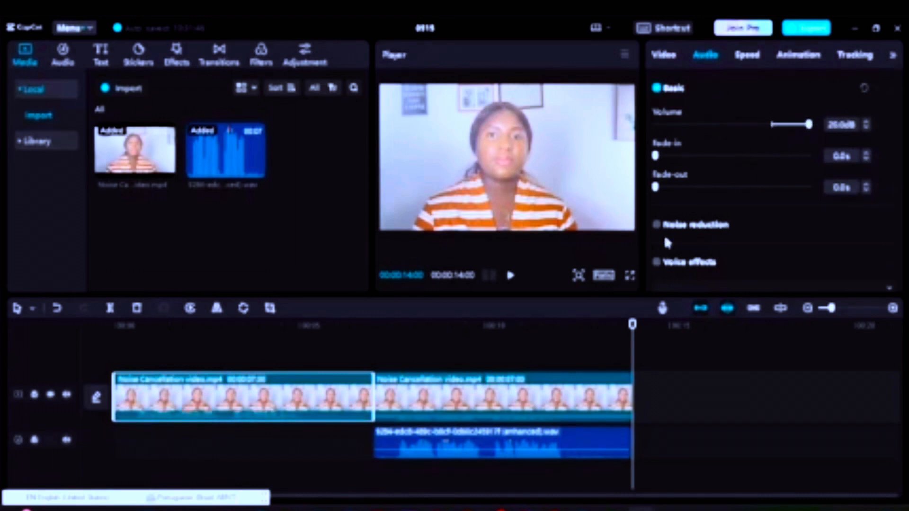
pyautogui.click(136, 447)
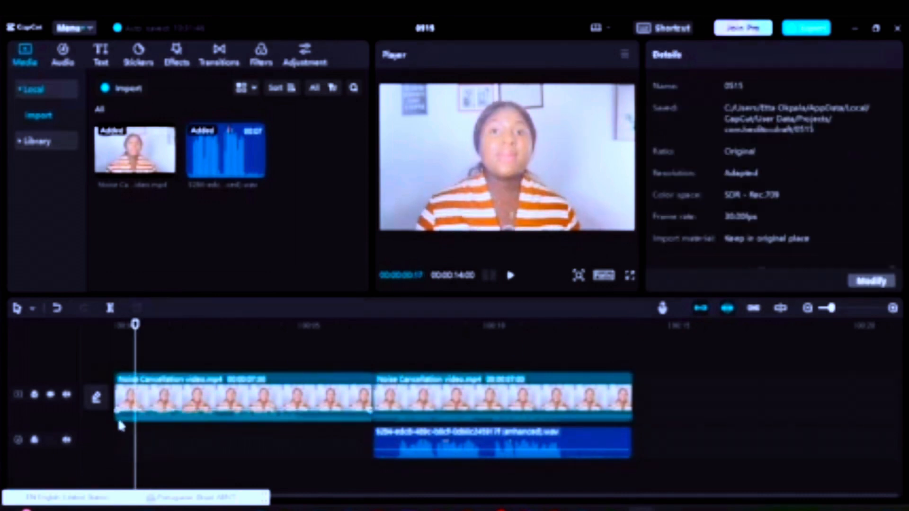
pyautogui.click(117, 402)
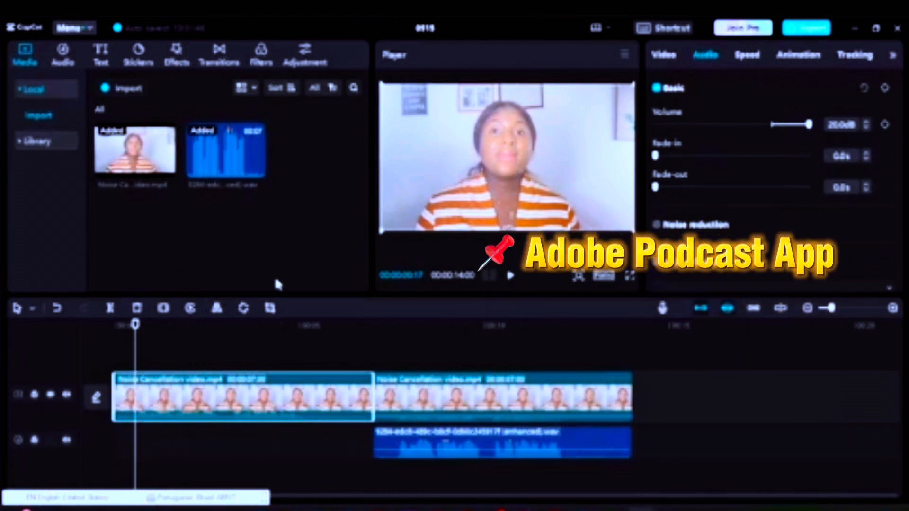
pyautogui.click(511, 278)
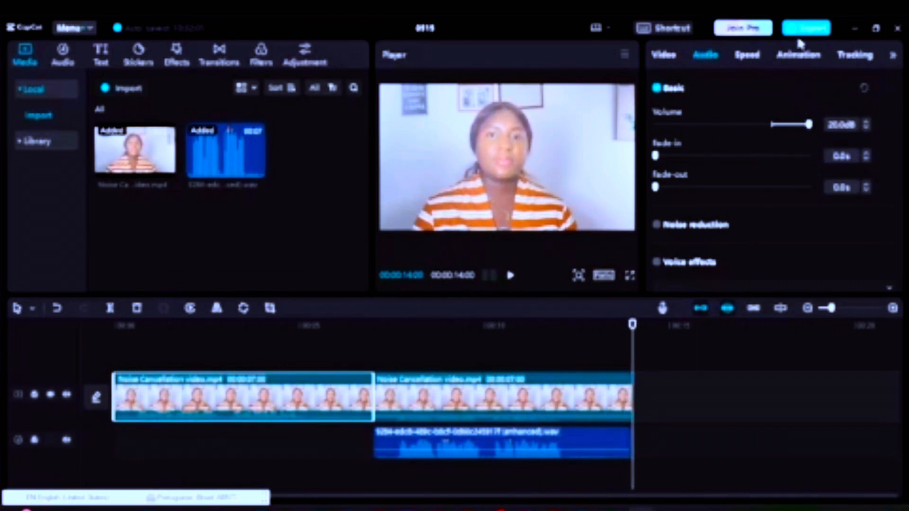
# Export the project as a 4K H.264 mp4 video at 30fps with the recommended bit rate.
pyautogui.click(808, 29)
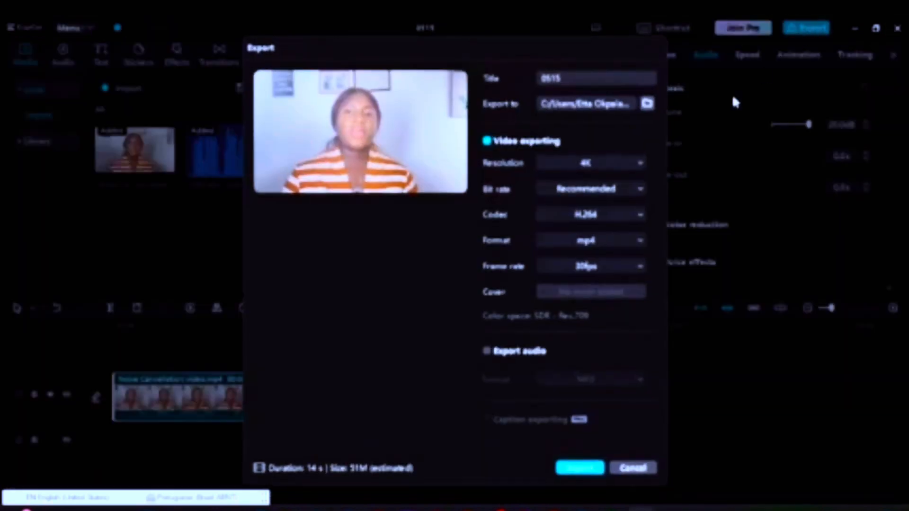
pyautogui.click(580, 469)
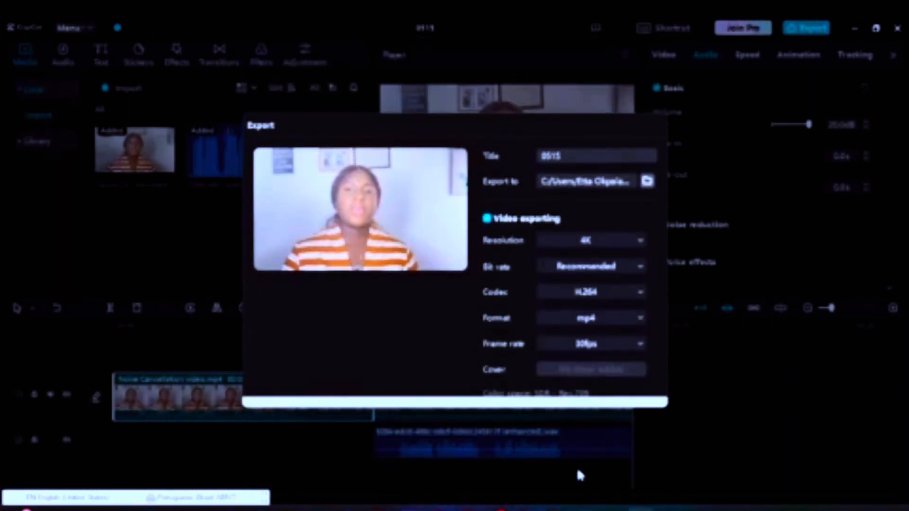